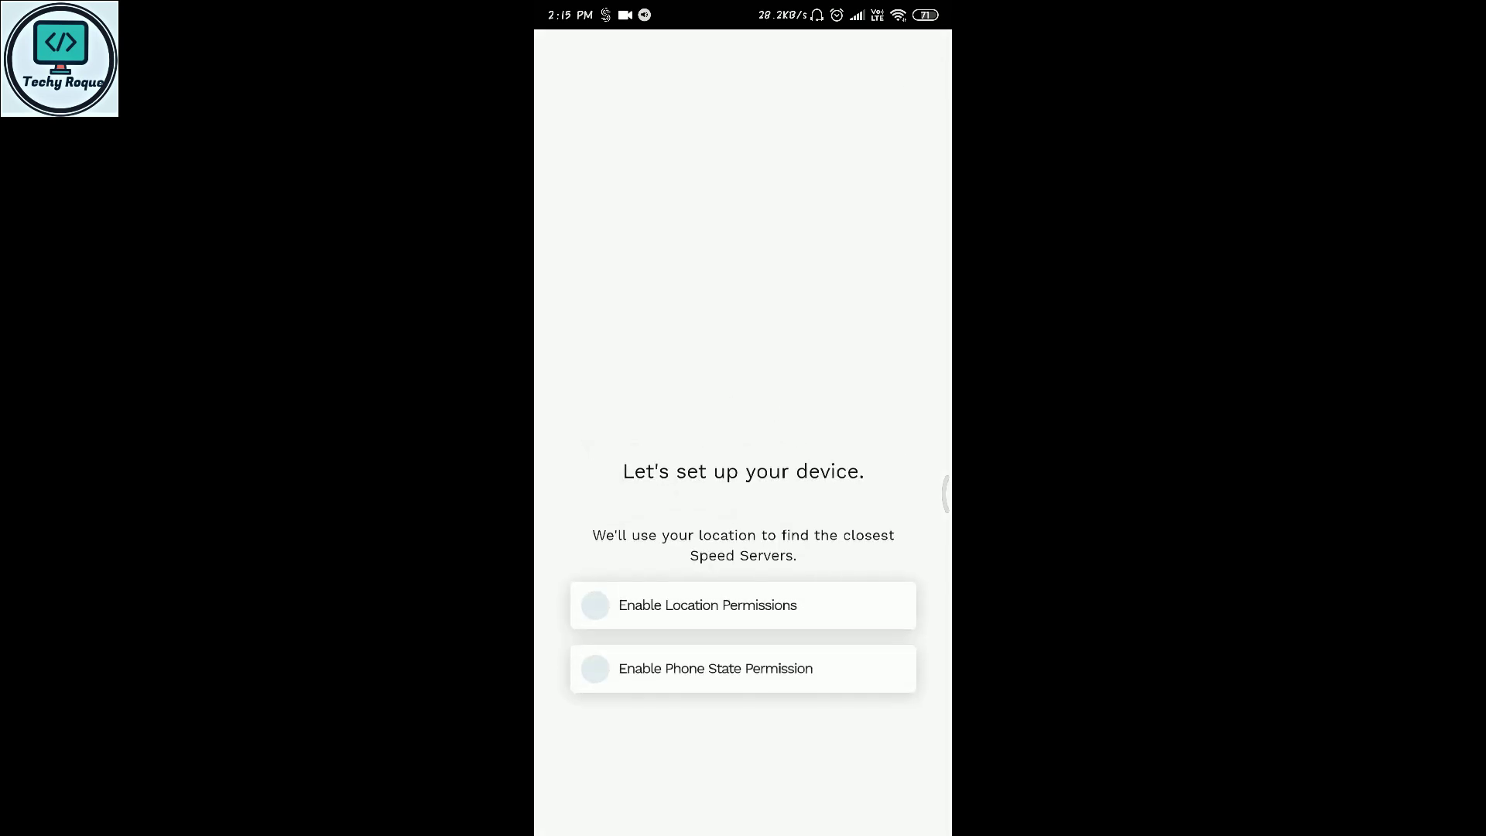
# Step: Grant Speedify the location and phone state permissions
pyautogui.click(788, 557)
pyautogui.click(846, 462)
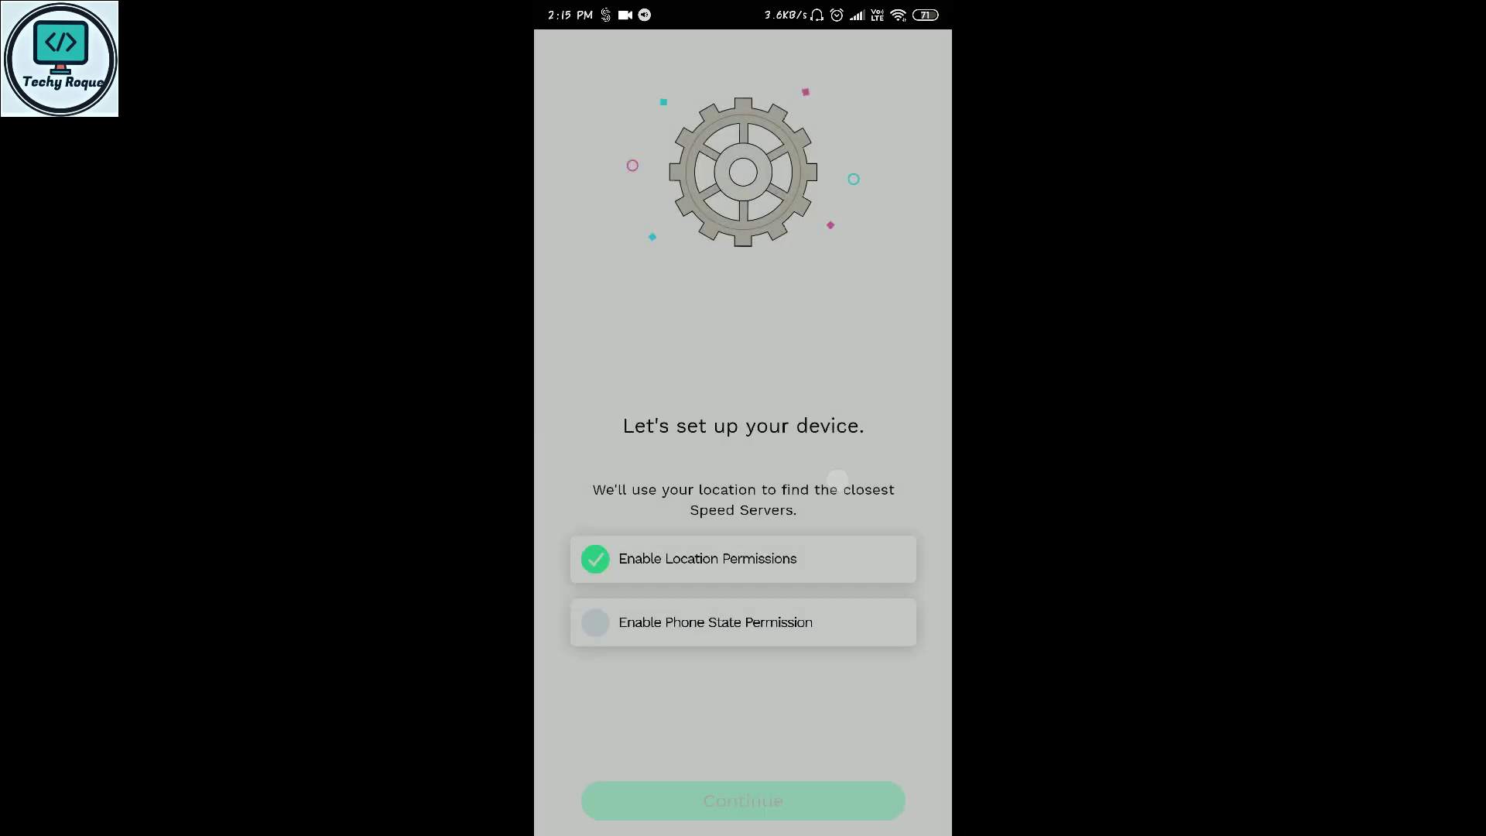
pyautogui.click(743, 622)
pyautogui.click(844, 461)
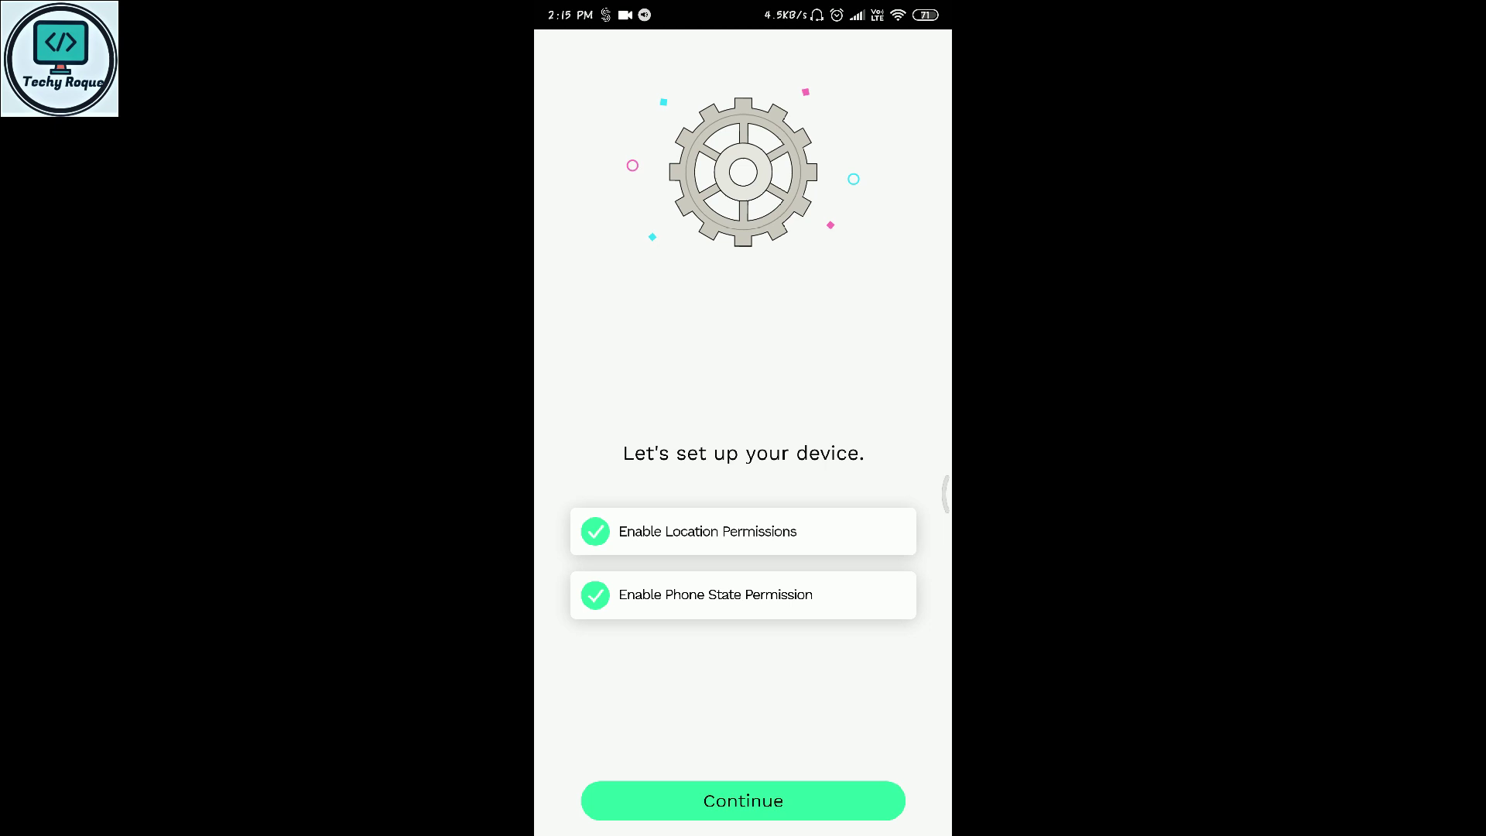
# Step: Finish setup, accept the VPN connection request, and dismiss the welcome popup
pyautogui.click(743, 801)
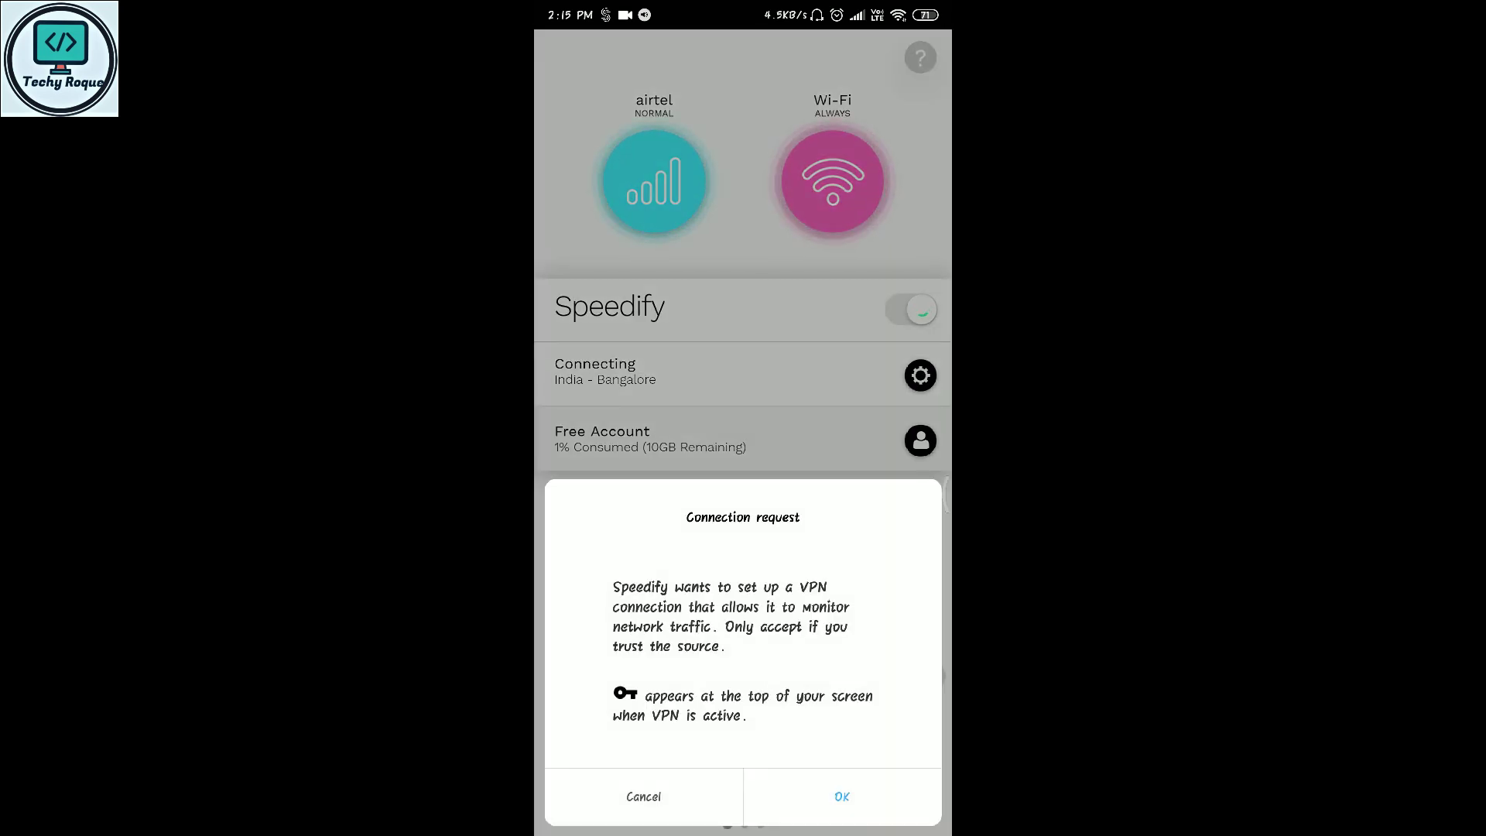
pyautogui.click(842, 796)
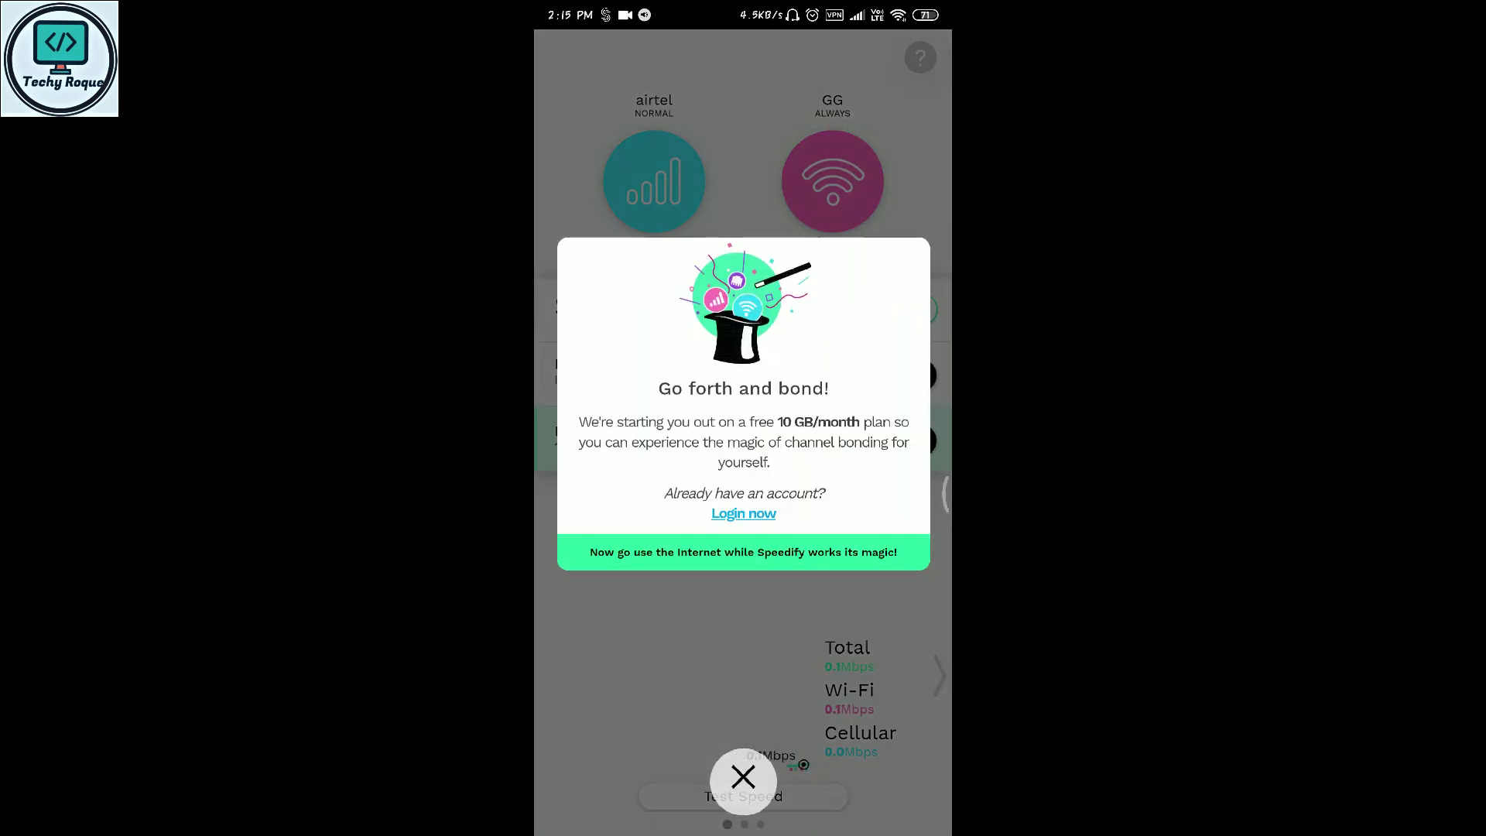
pyautogui.click(743, 778)
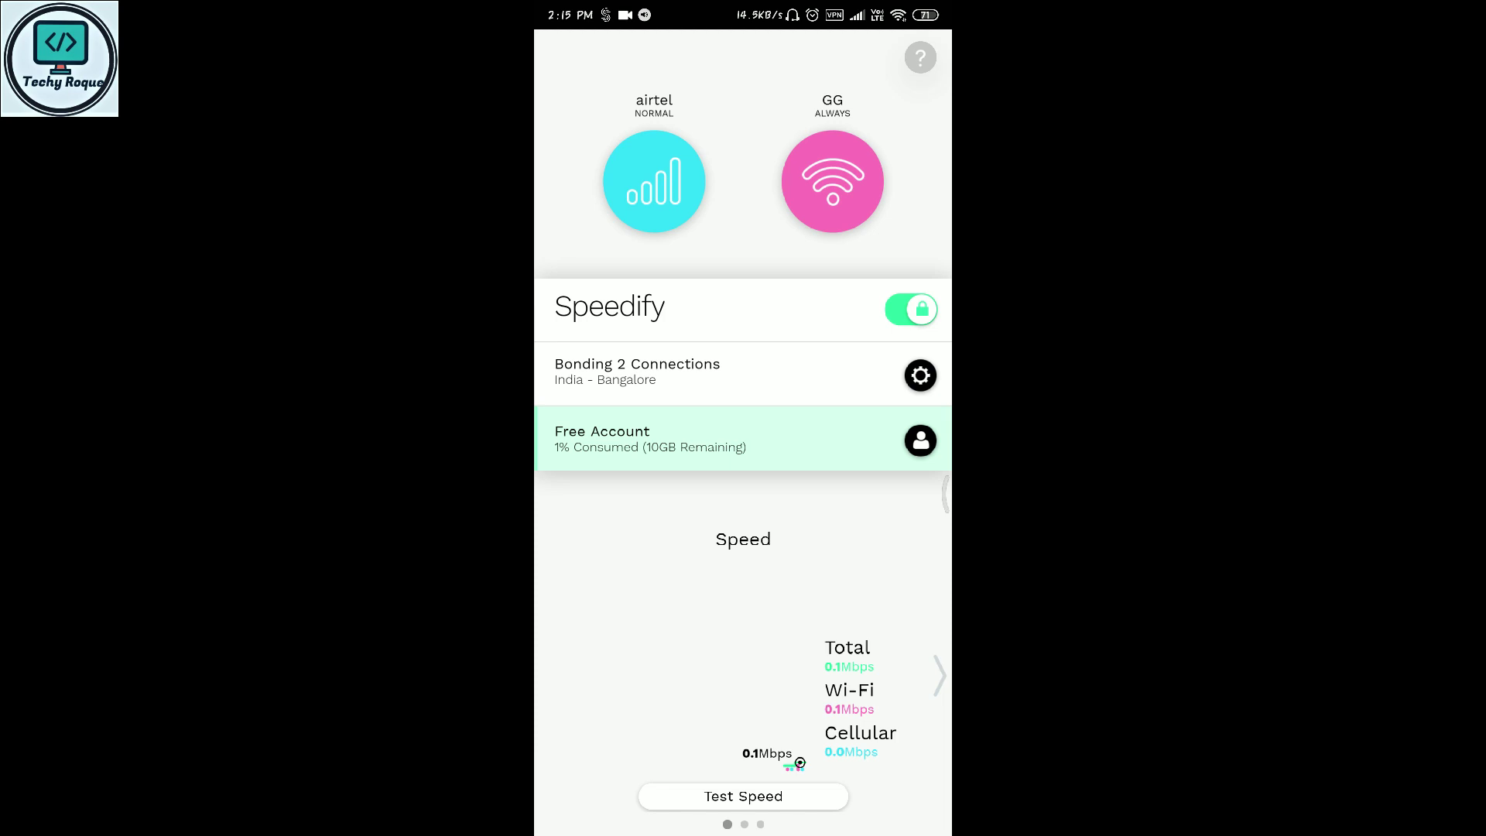
# Step: Set the airtel cellular priority to Always, then check that GG Wi‑Fi matches
pyautogui.click(654, 181)
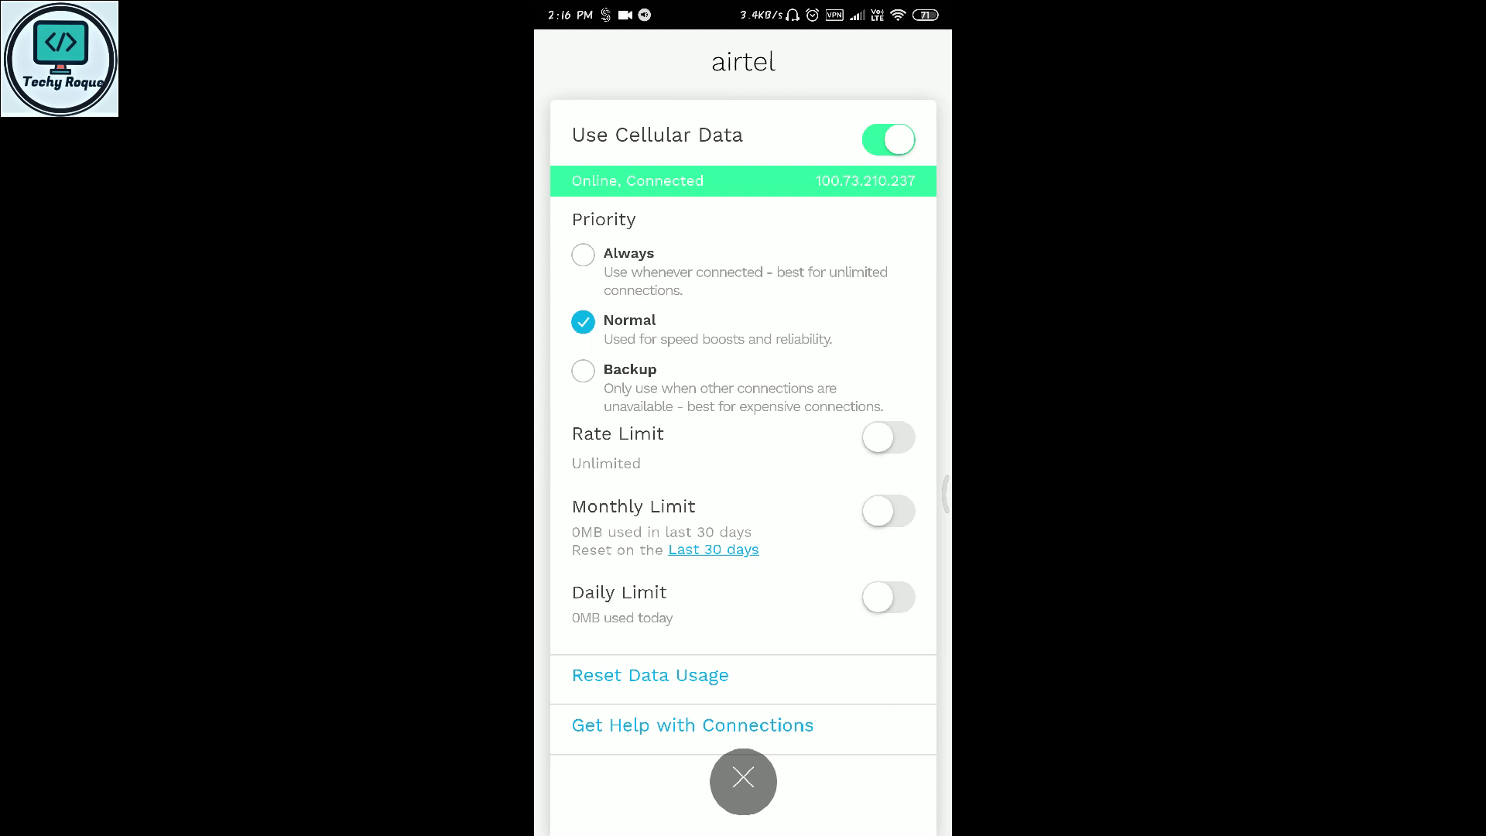
pyautogui.click(648, 259)
pyautogui.click(829, 502)
pyautogui.click(743, 780)
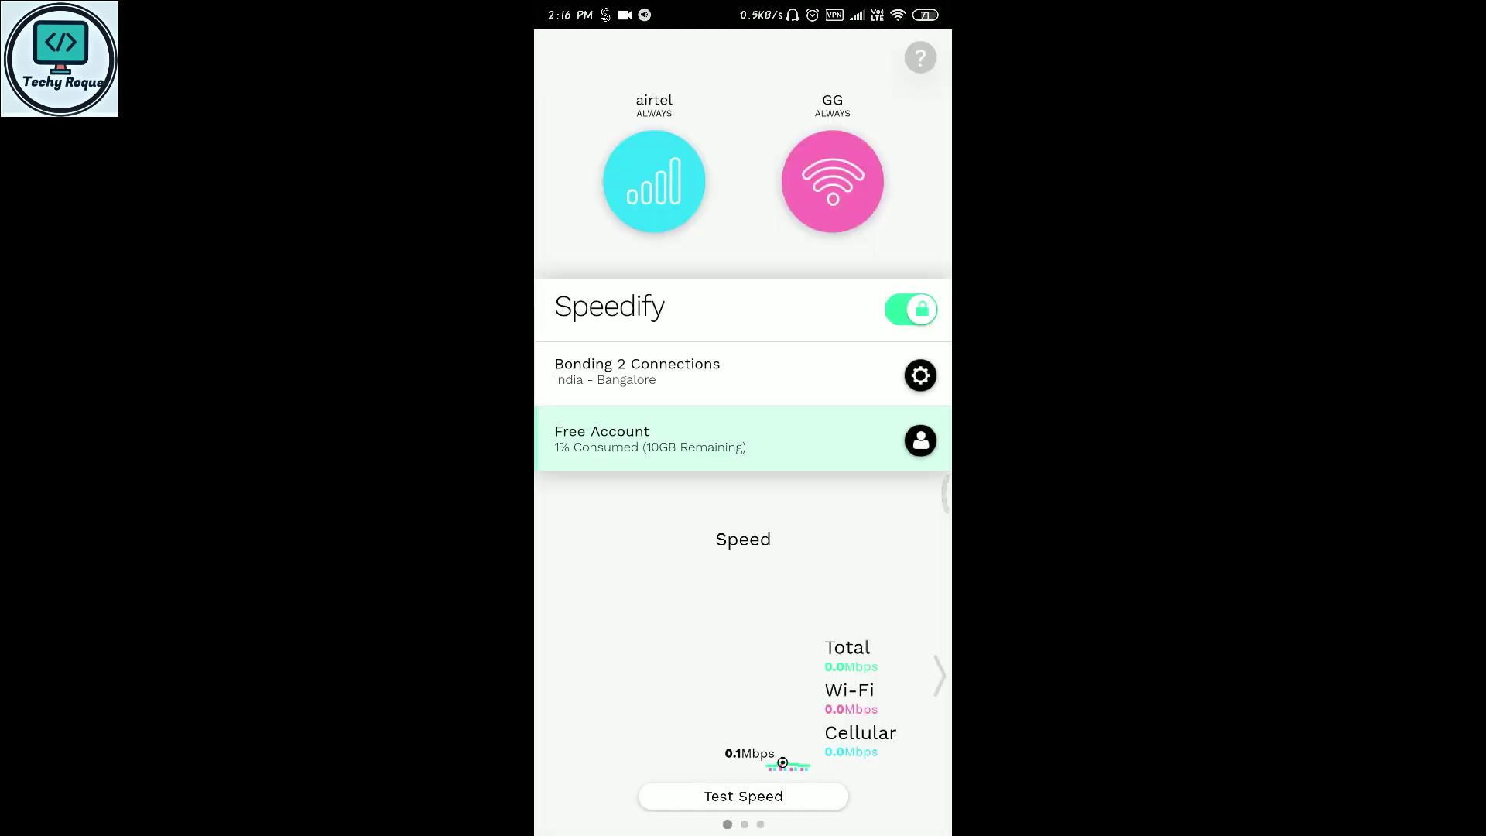
pyautogui.click(832, 181)
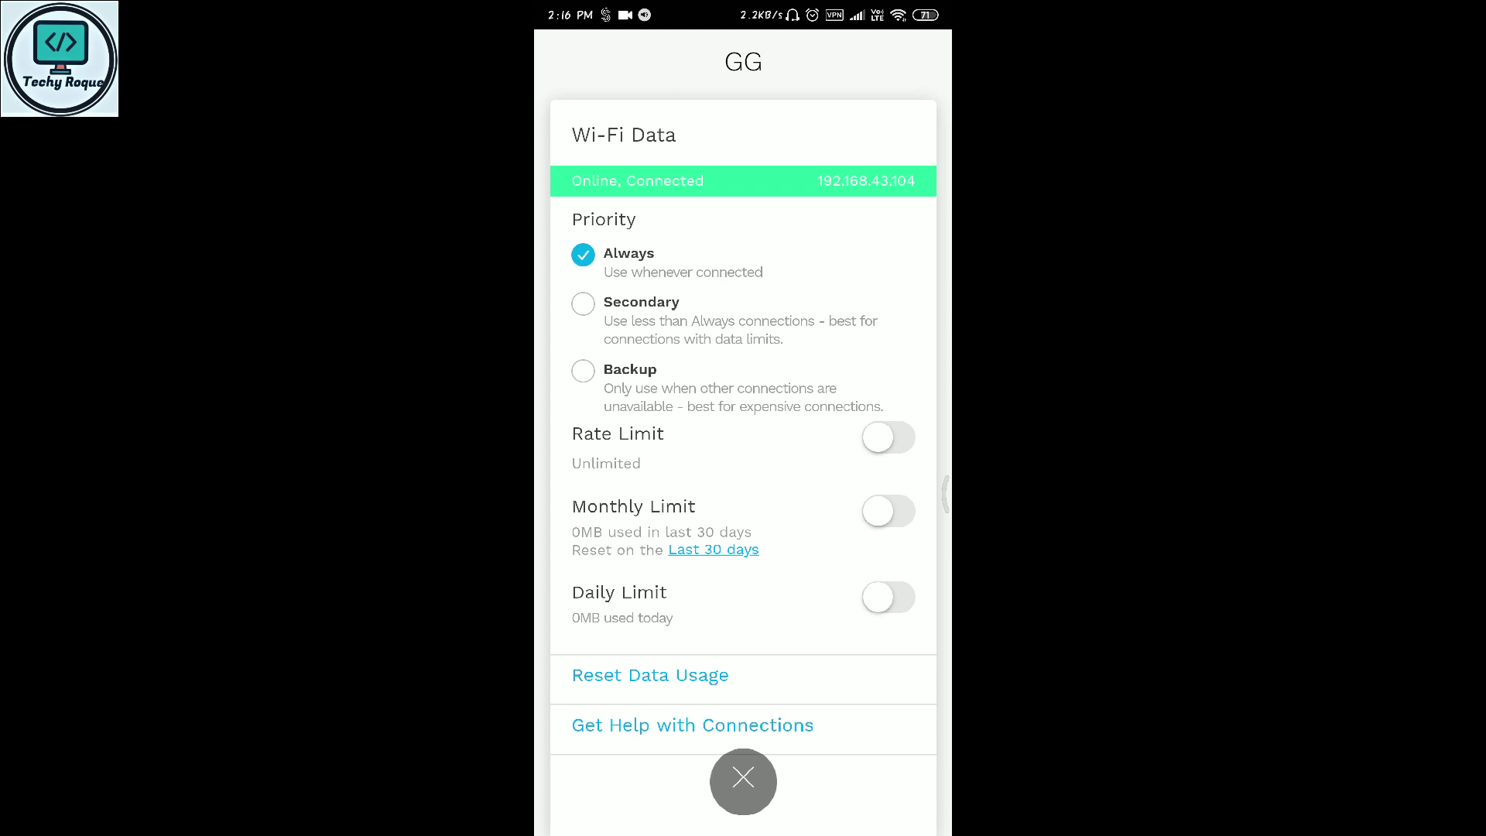
pyautogui.click(743, 781)
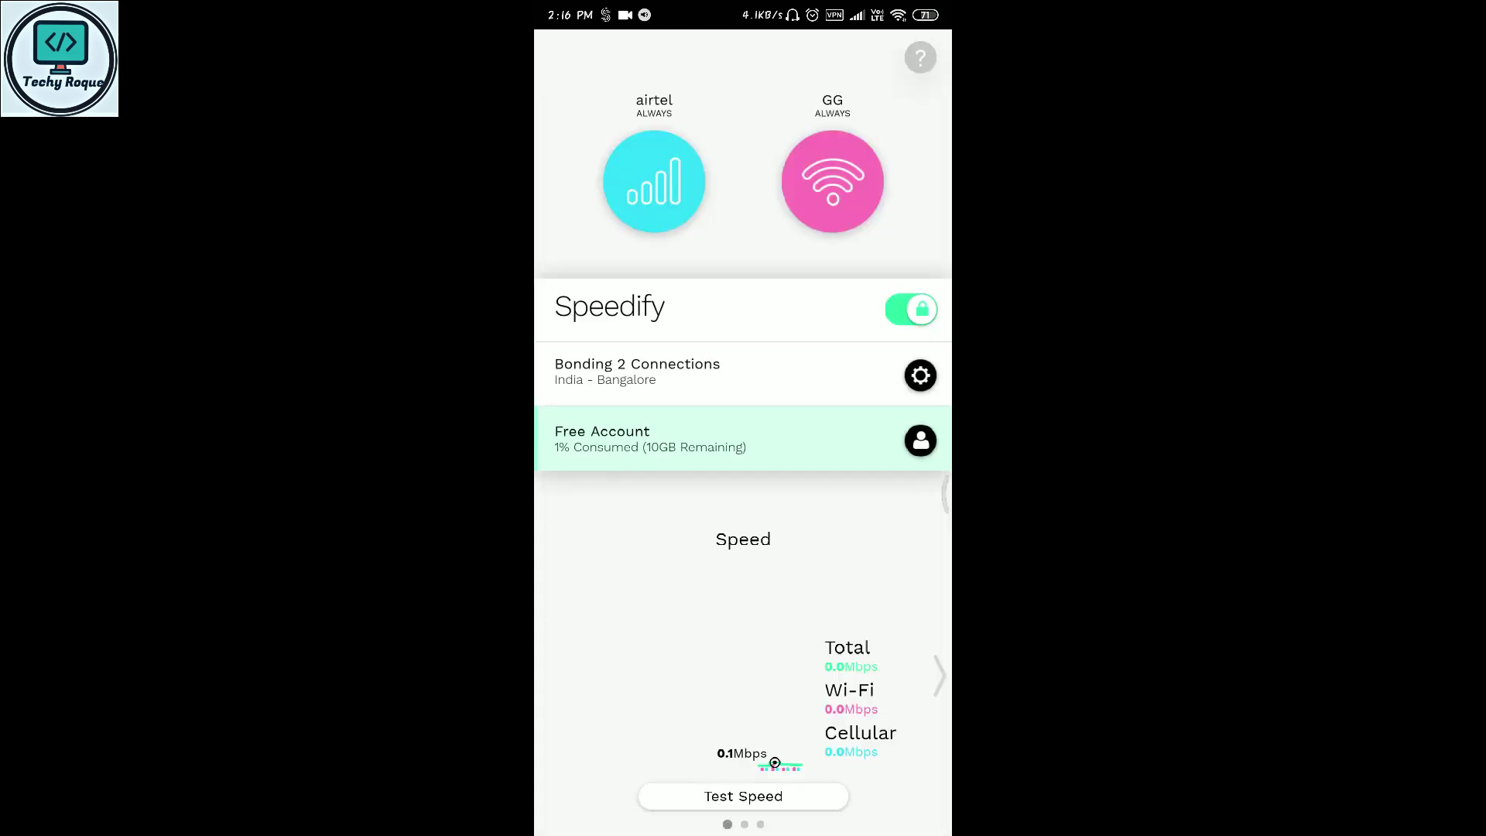
# Step: Search Play Store for 'speedify', view the Speedify - Bonding VPN listing, then go home
pyautogui.press('super')
pyautogui.click(597, 624)
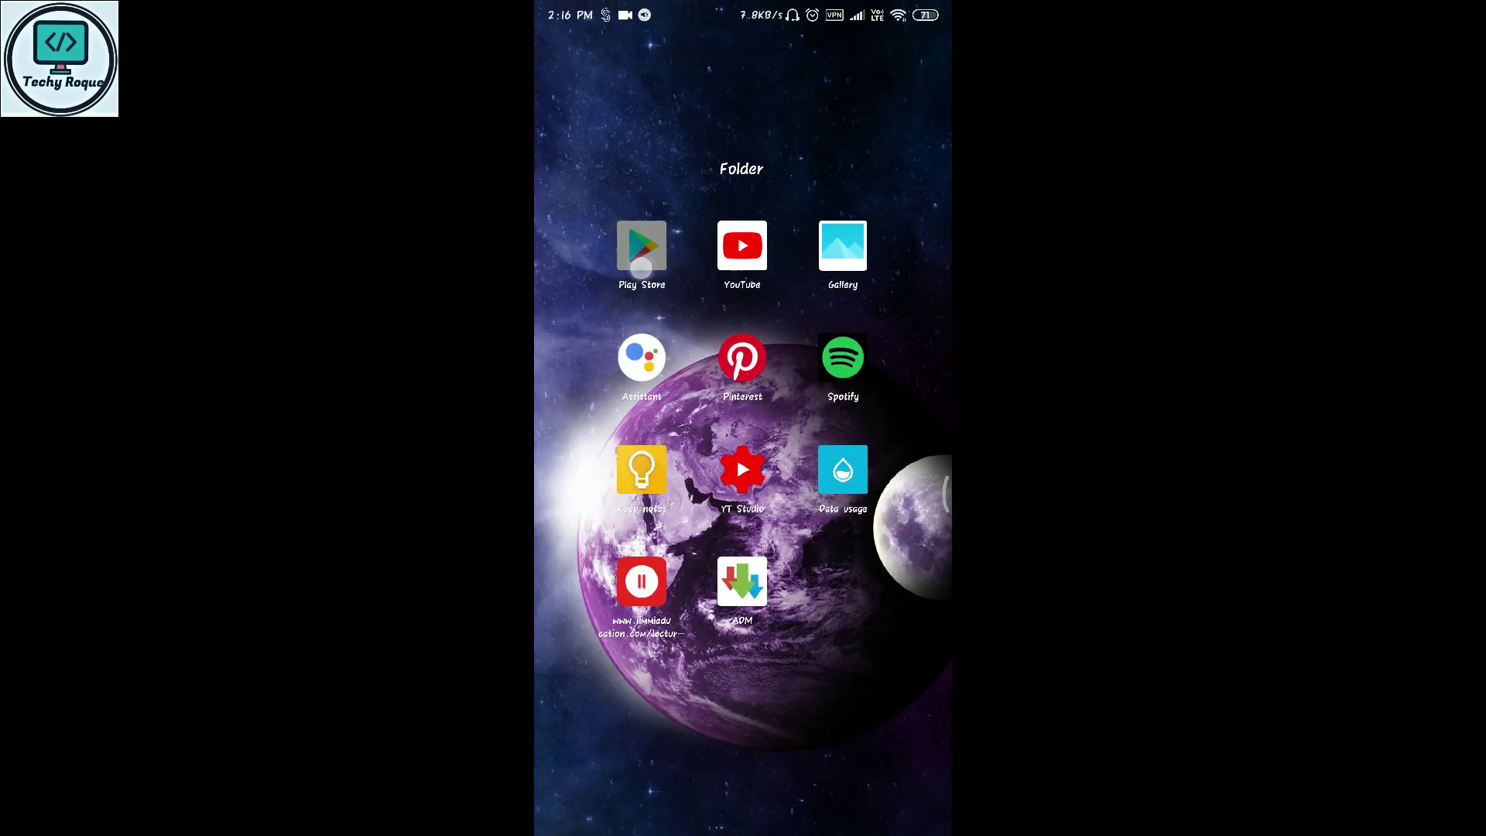
pyautogui.click(641, 267)
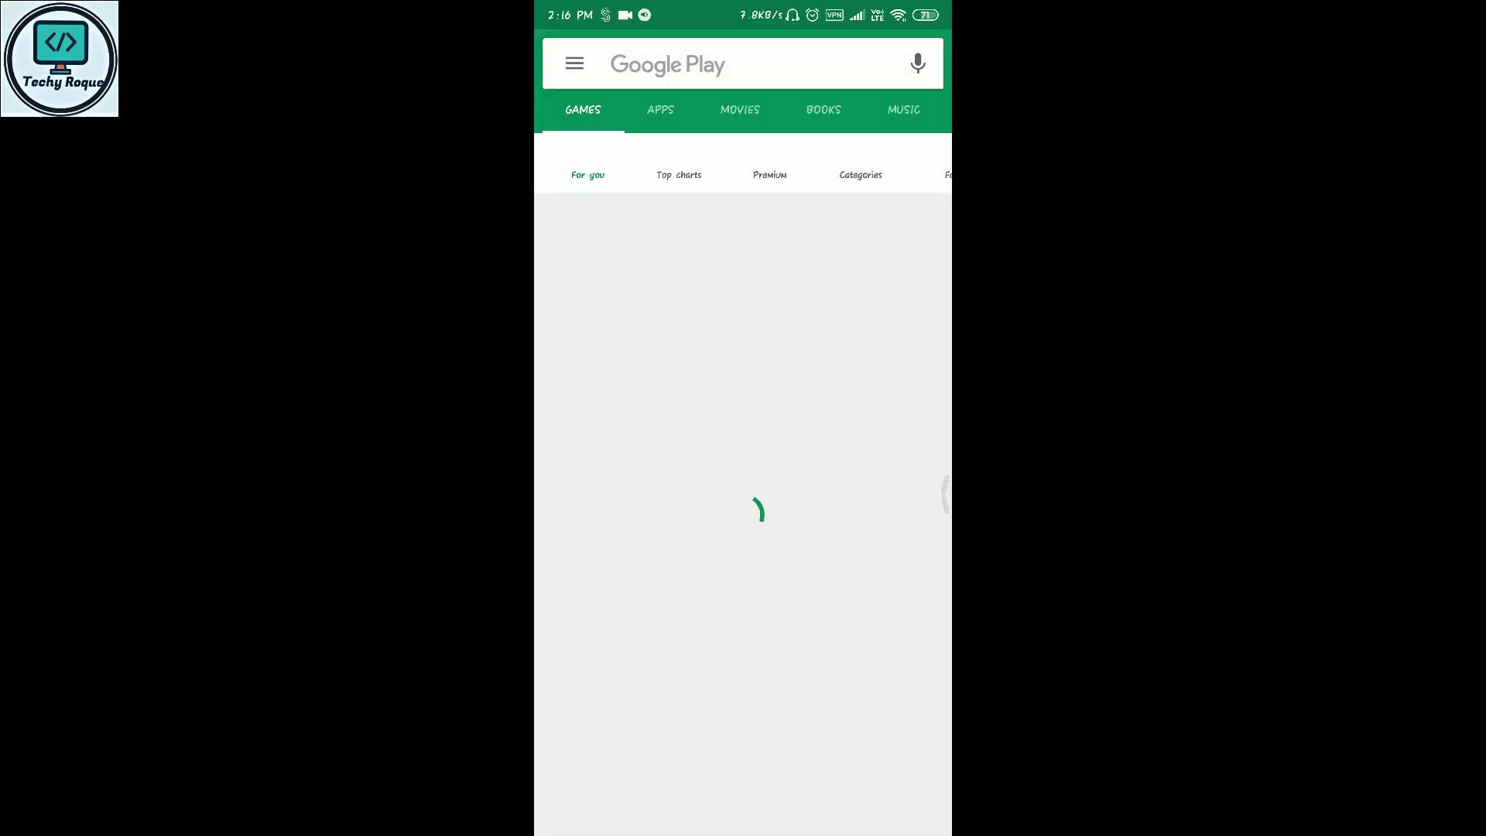
pyautogui.click(696, 64)
pyautogui.click(631, 120)
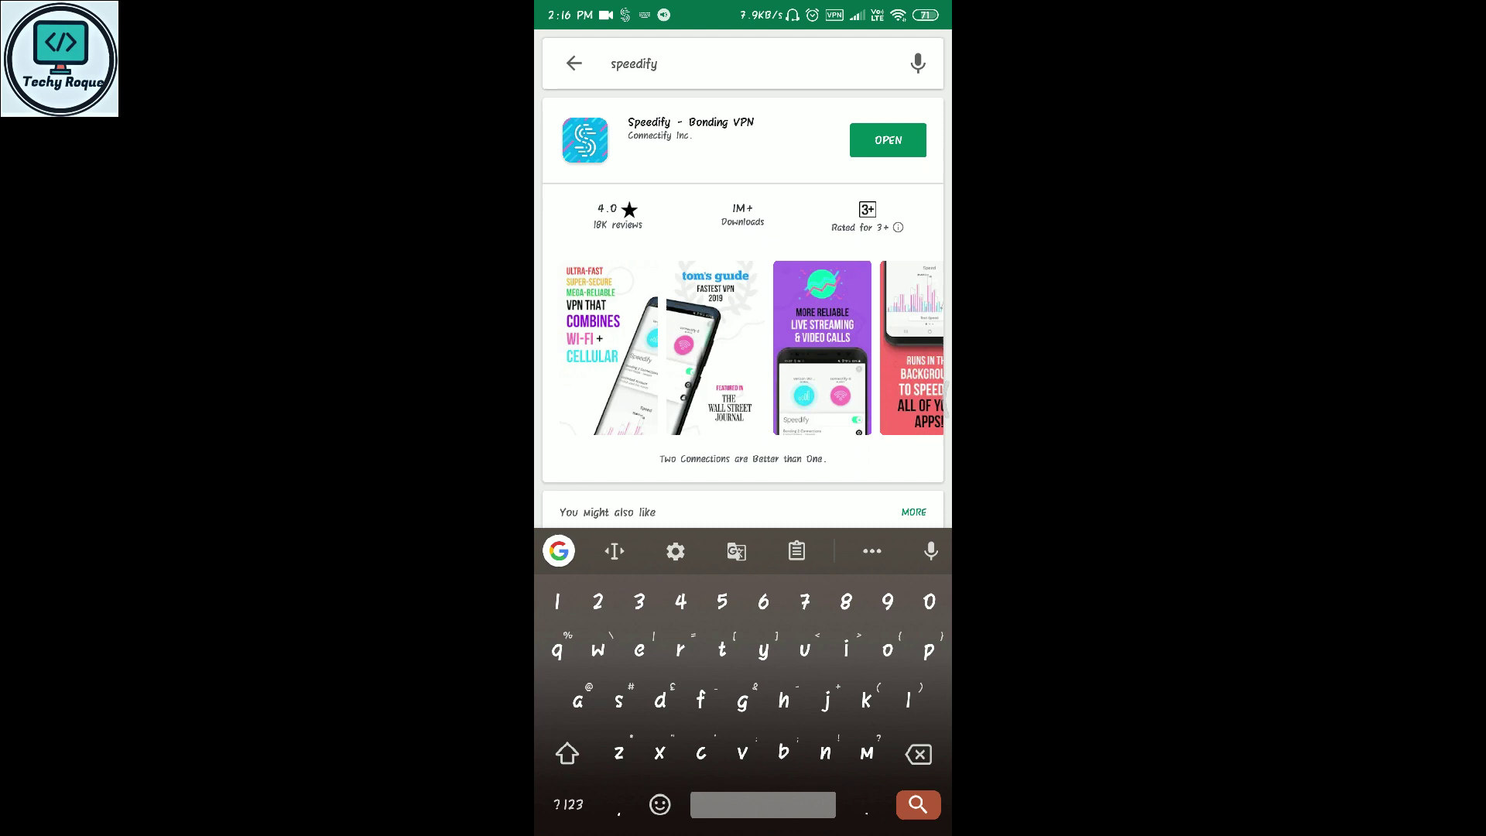
pyautogui.click(689, 139)
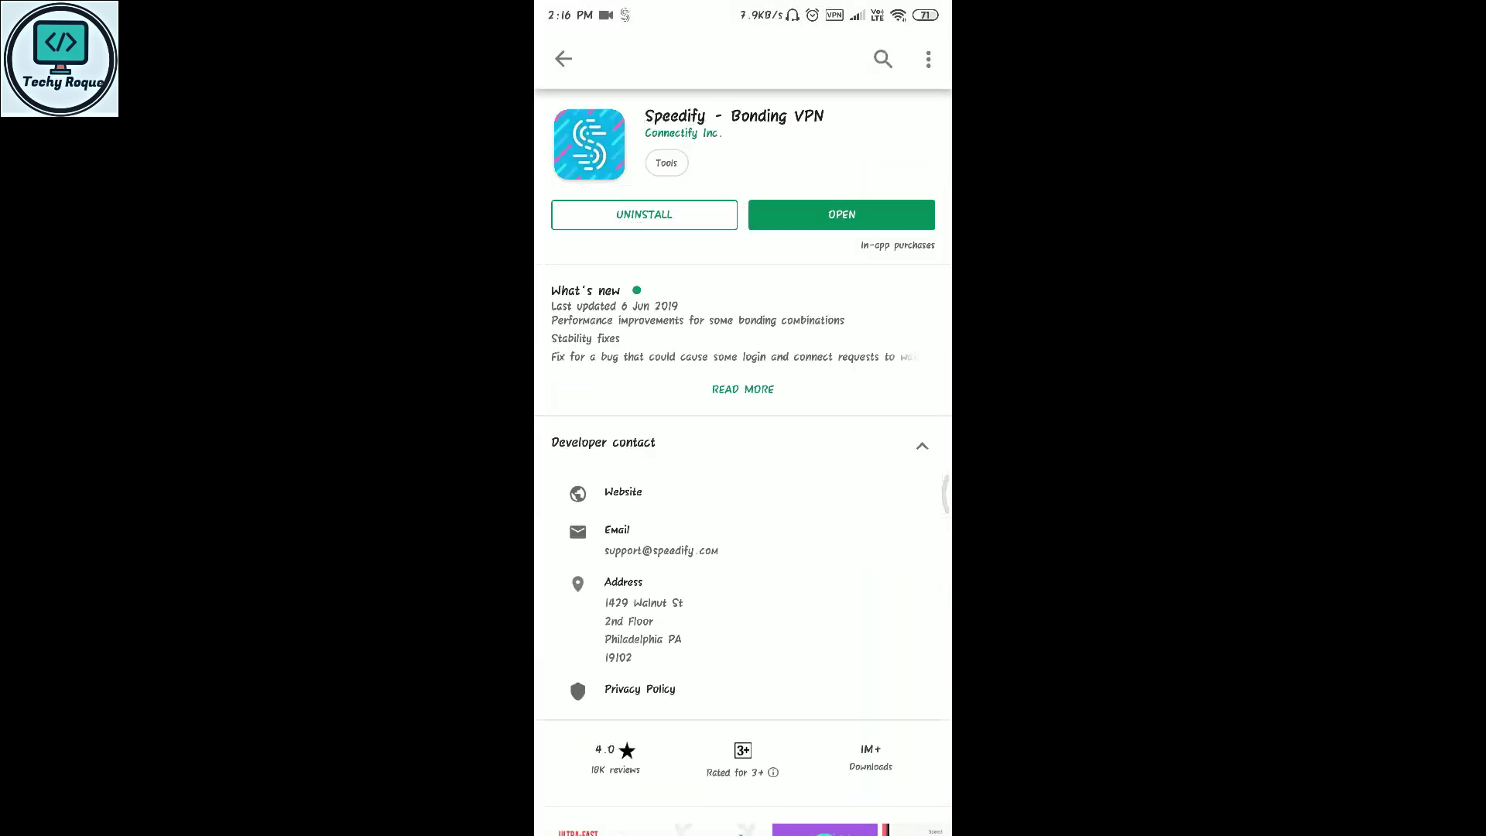
pyautogui.scroll(-2, 743, 433)
pyautogui.press('super')
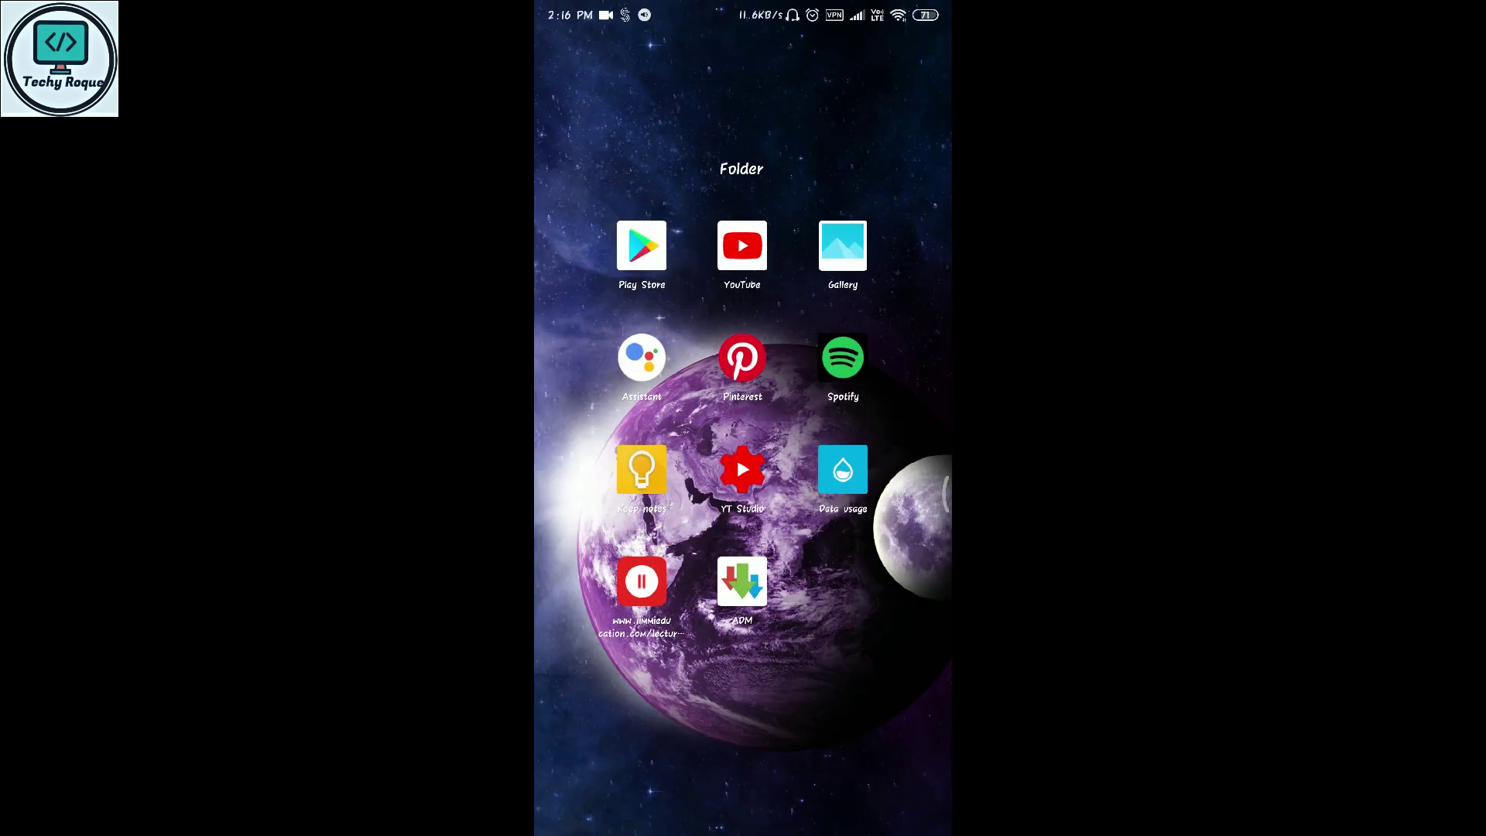
# Step: Reopen Speedify and run its speed test across GG Wi‑Fi, airtel, then combined
pyautogui.moveTo(620, 418); pyautogui.dragTo(891, 418)
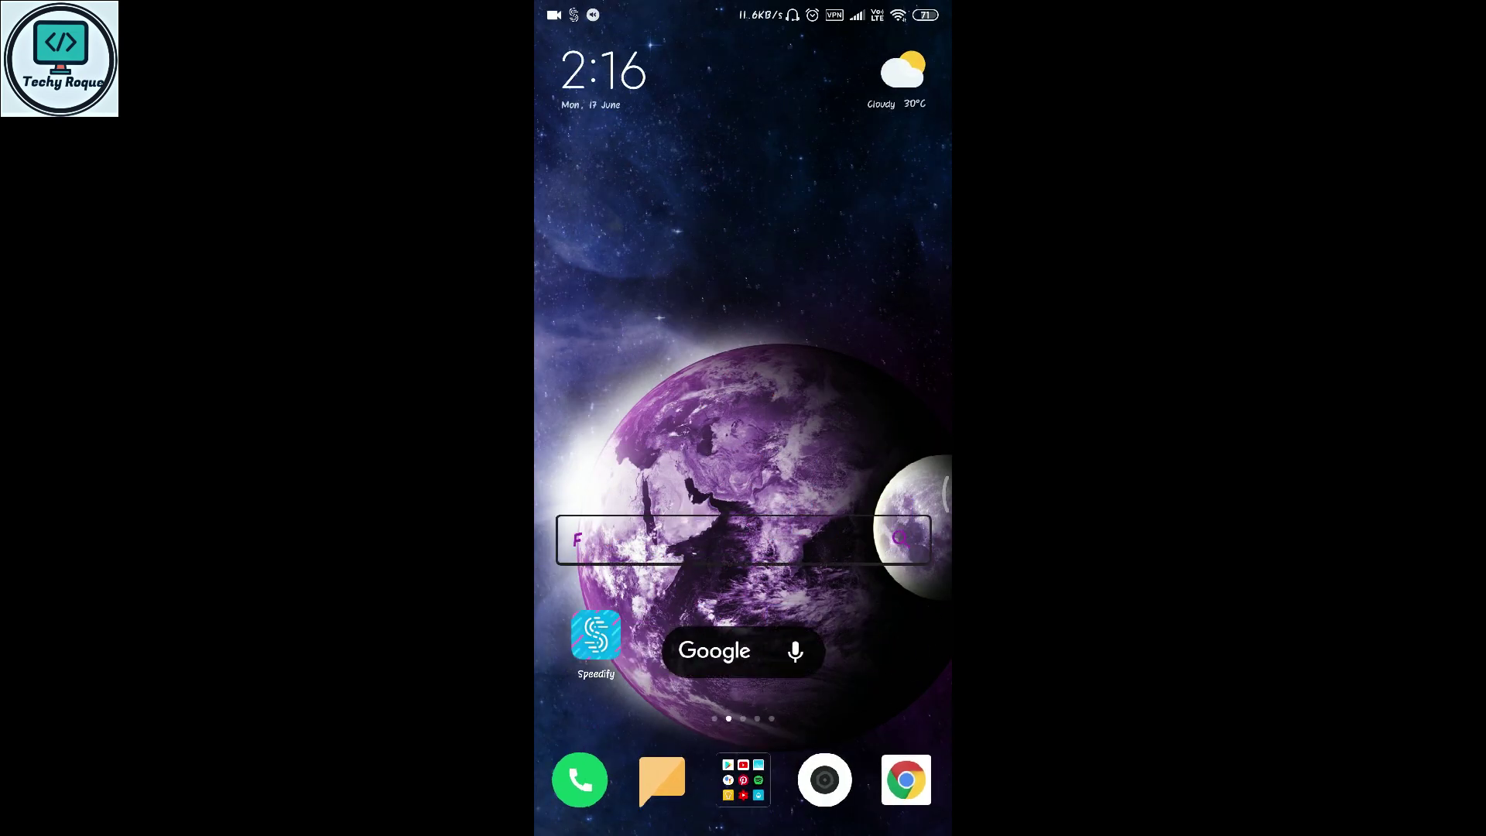
pyautogui.click(597, 633)
pyautogui.click(654, 181)
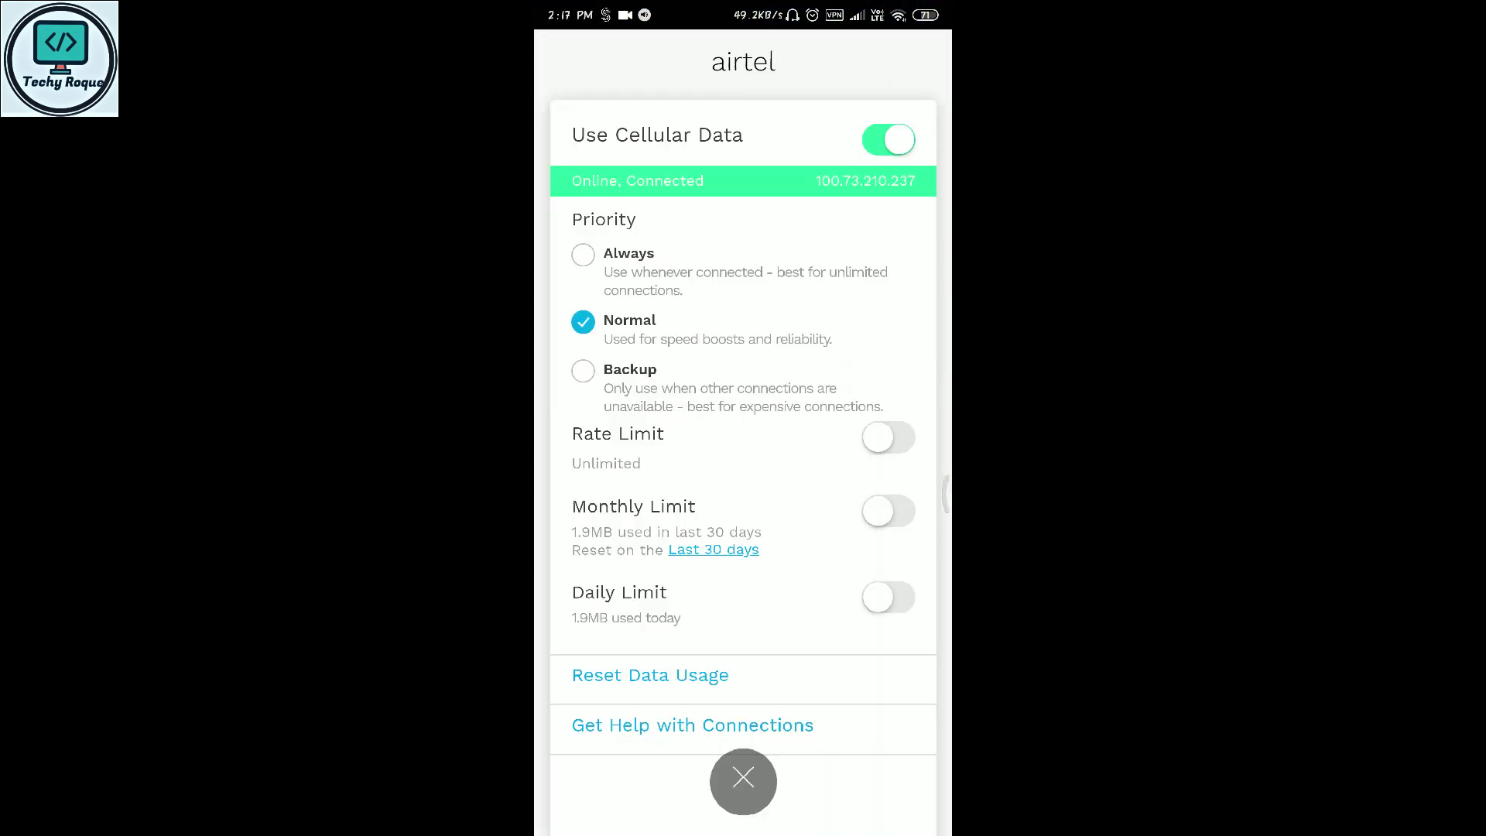
pyautogui.click(743, 781)
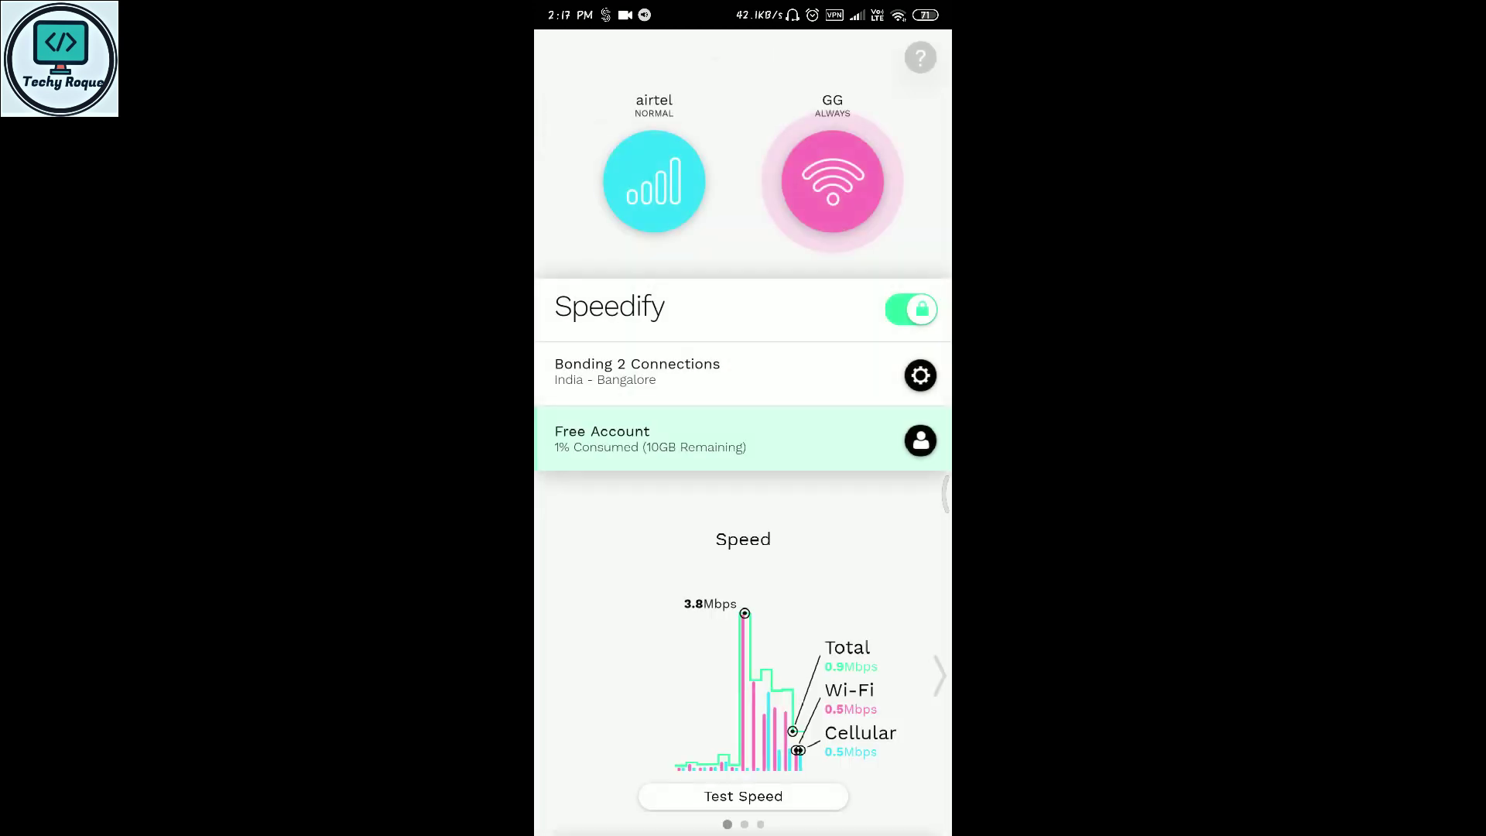
pyautogui.click(743, 795)
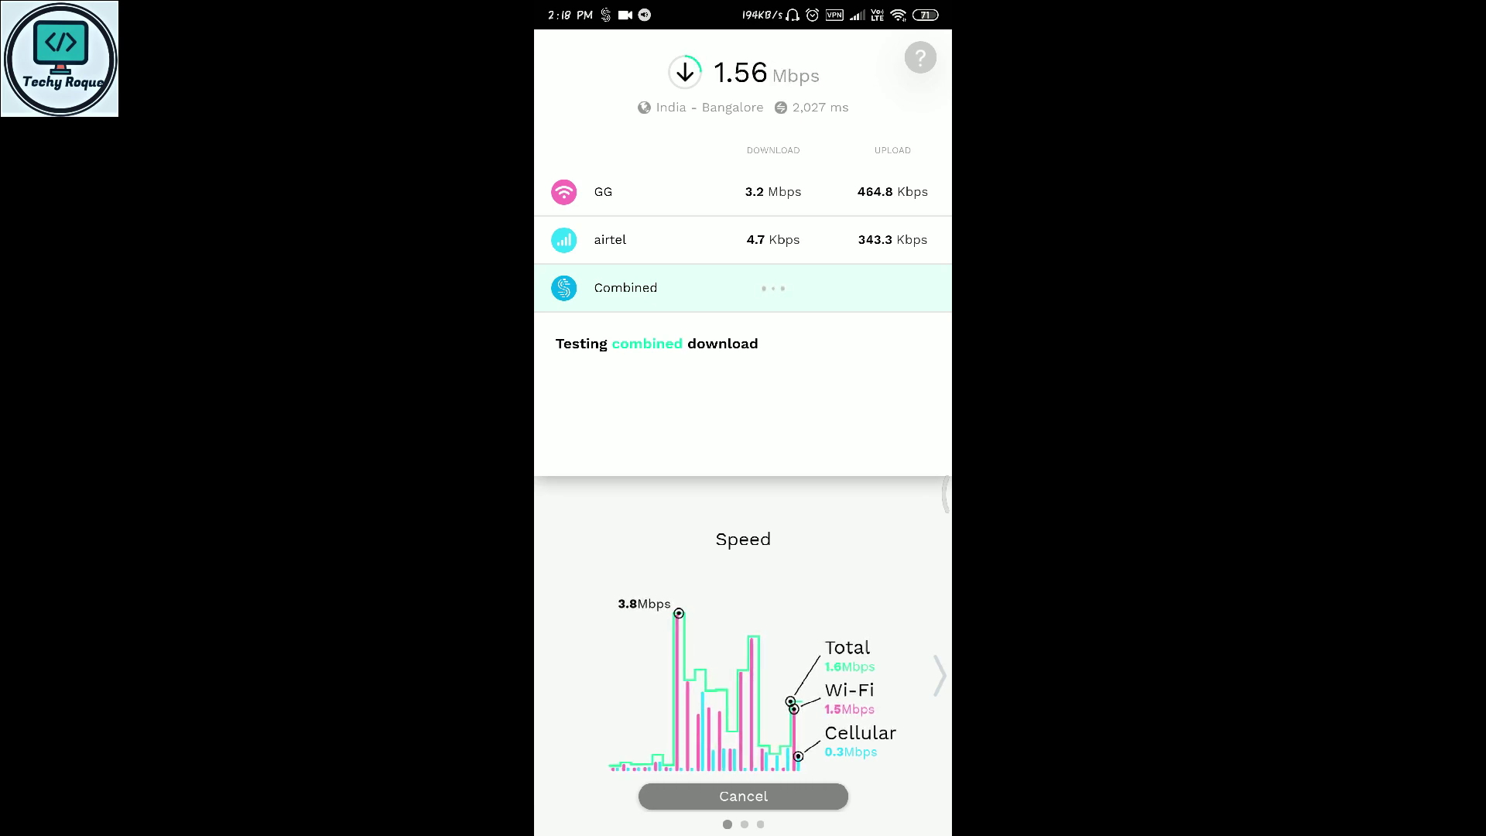
# Step: Open the app folder to reach Speedtest by Ookla
pyautogui.click(744, 780)
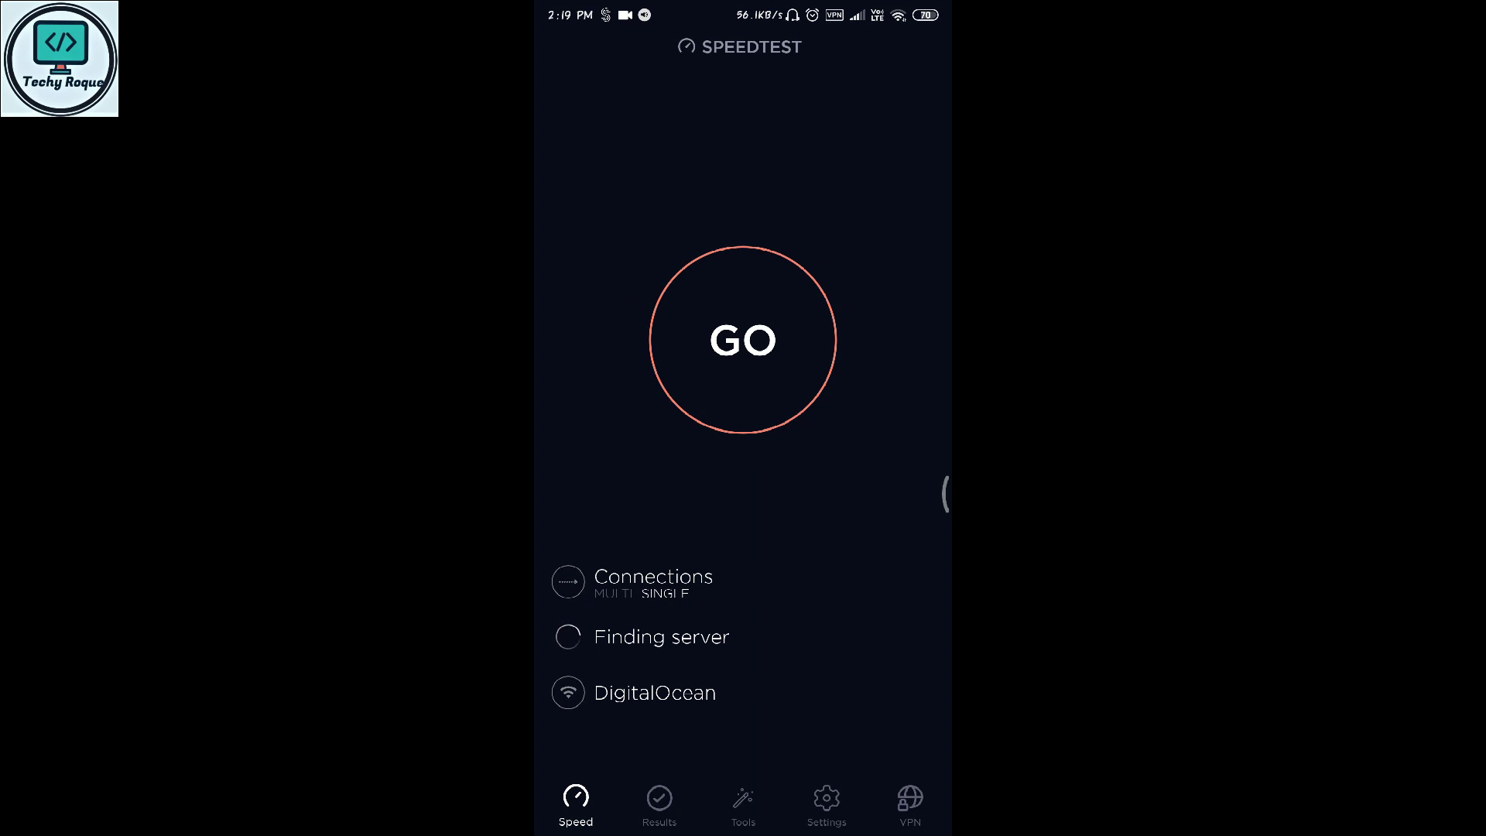
# Step: Start a Speedtest by Ookla run against ACT Fibernet Bangalore
pyautogui.click(768, 368)
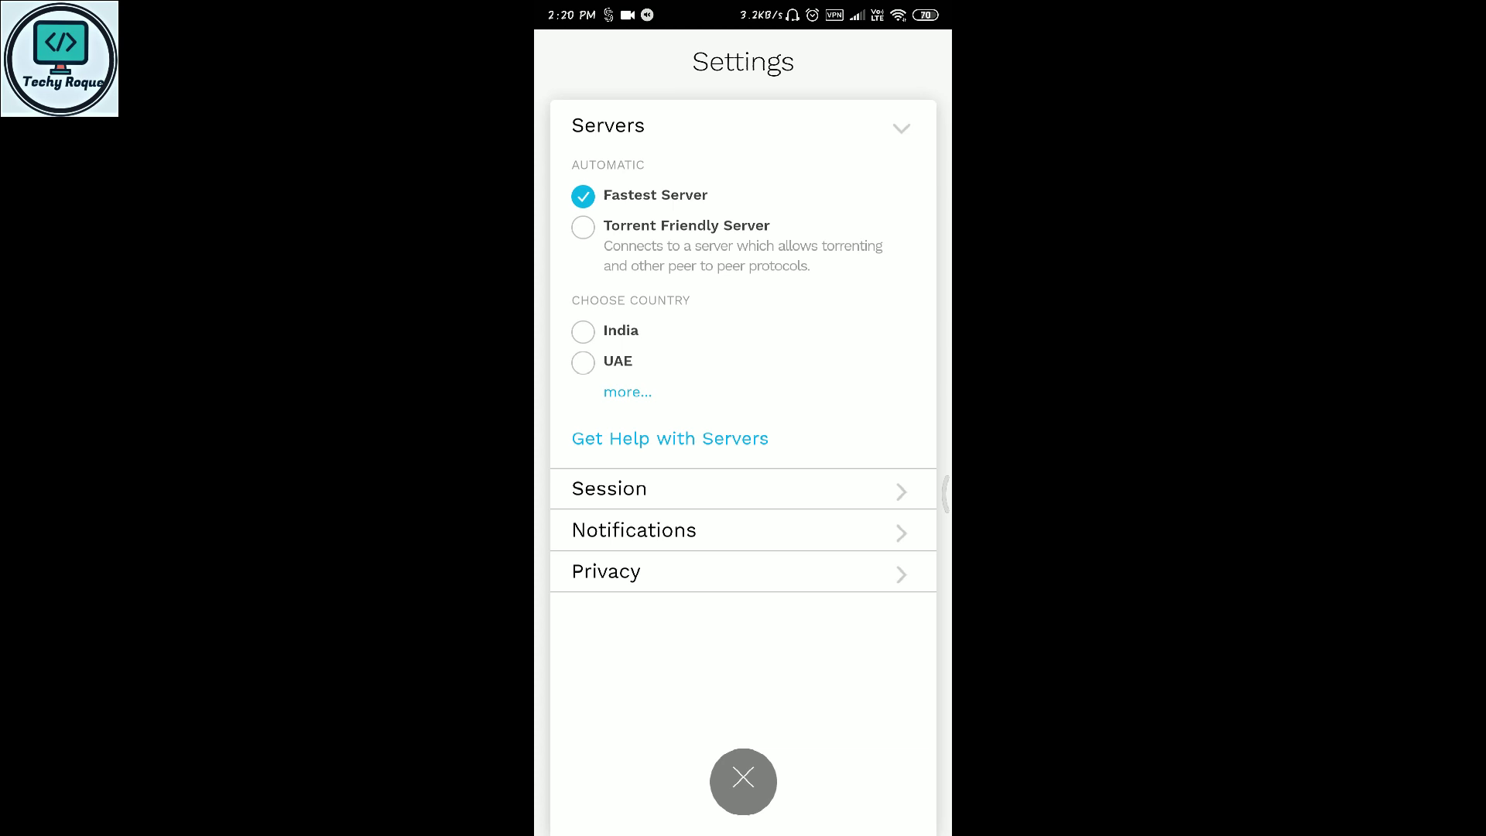
pyautogui.click(583, 227)
pyautogui.moveTo(873, 99); pyautogui.dragTo(872, 541)
pyautogui.moveTo(806, 697); pyautogui.dragTo(806, 233)
pyautogui.click(583, 362)
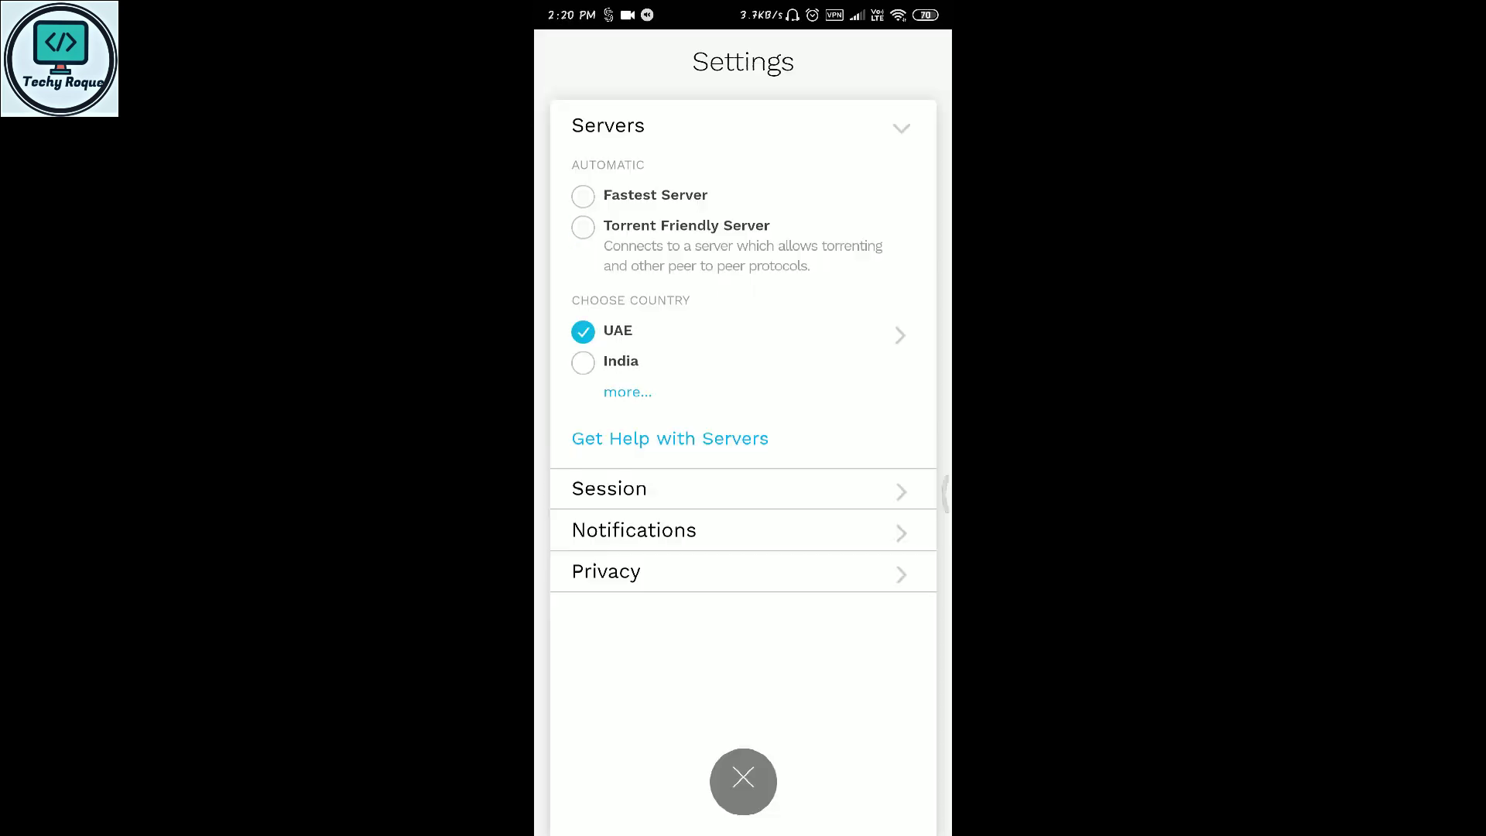
# Step: Browse the full server country list, then swipe back to the home screen
pyautogui.click(627, 392)
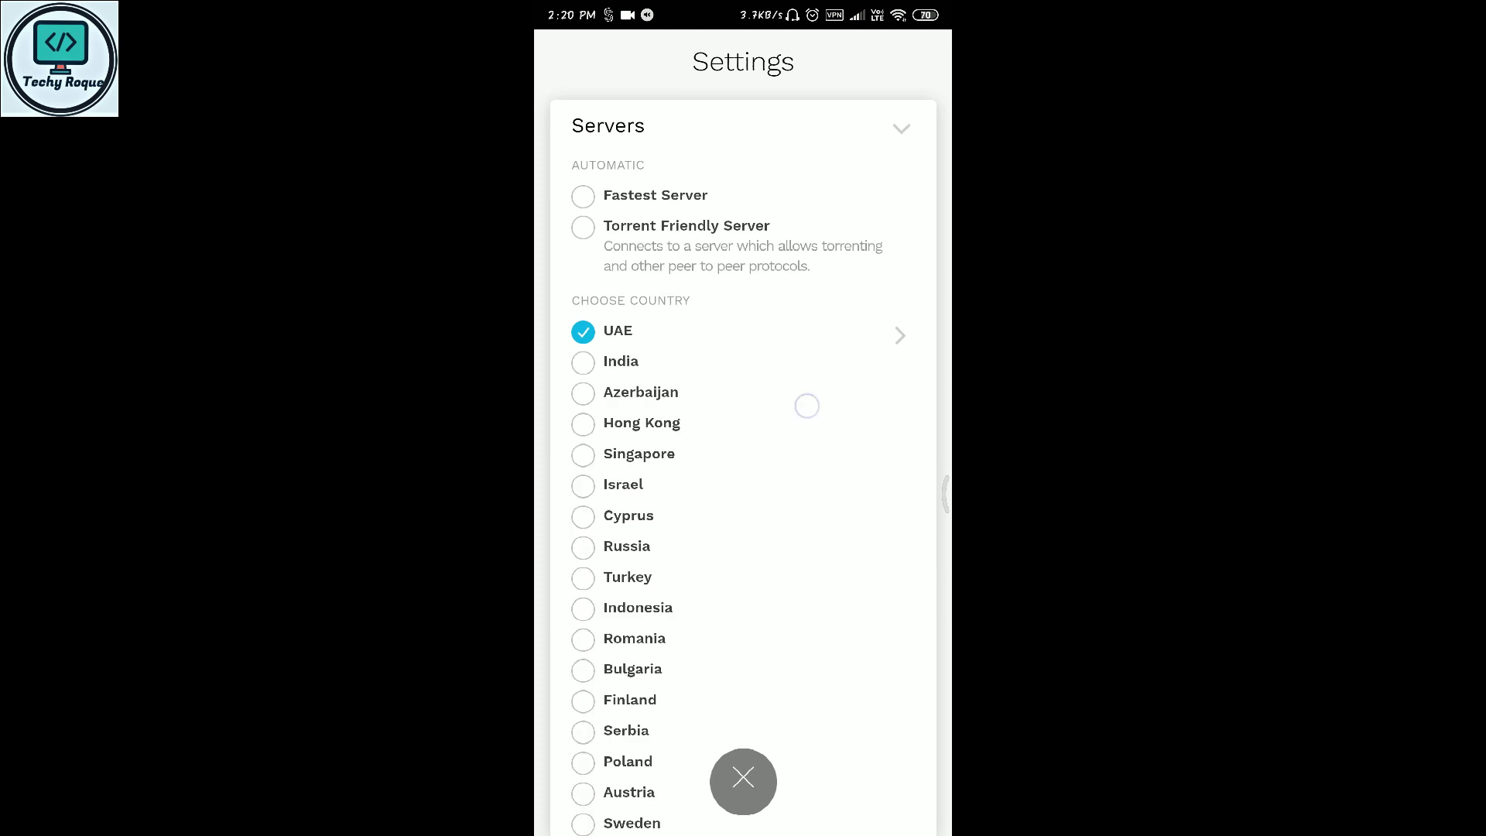
pyautogui.moveTo(806, 405); pyautogui.dragTo(806, 77)
pyautogui.moveTo(806, 658); pyautogui.dragTo(806, 233)
pyautogui.moveTo(806, 387); pyautogui.dragTo(806, 524)
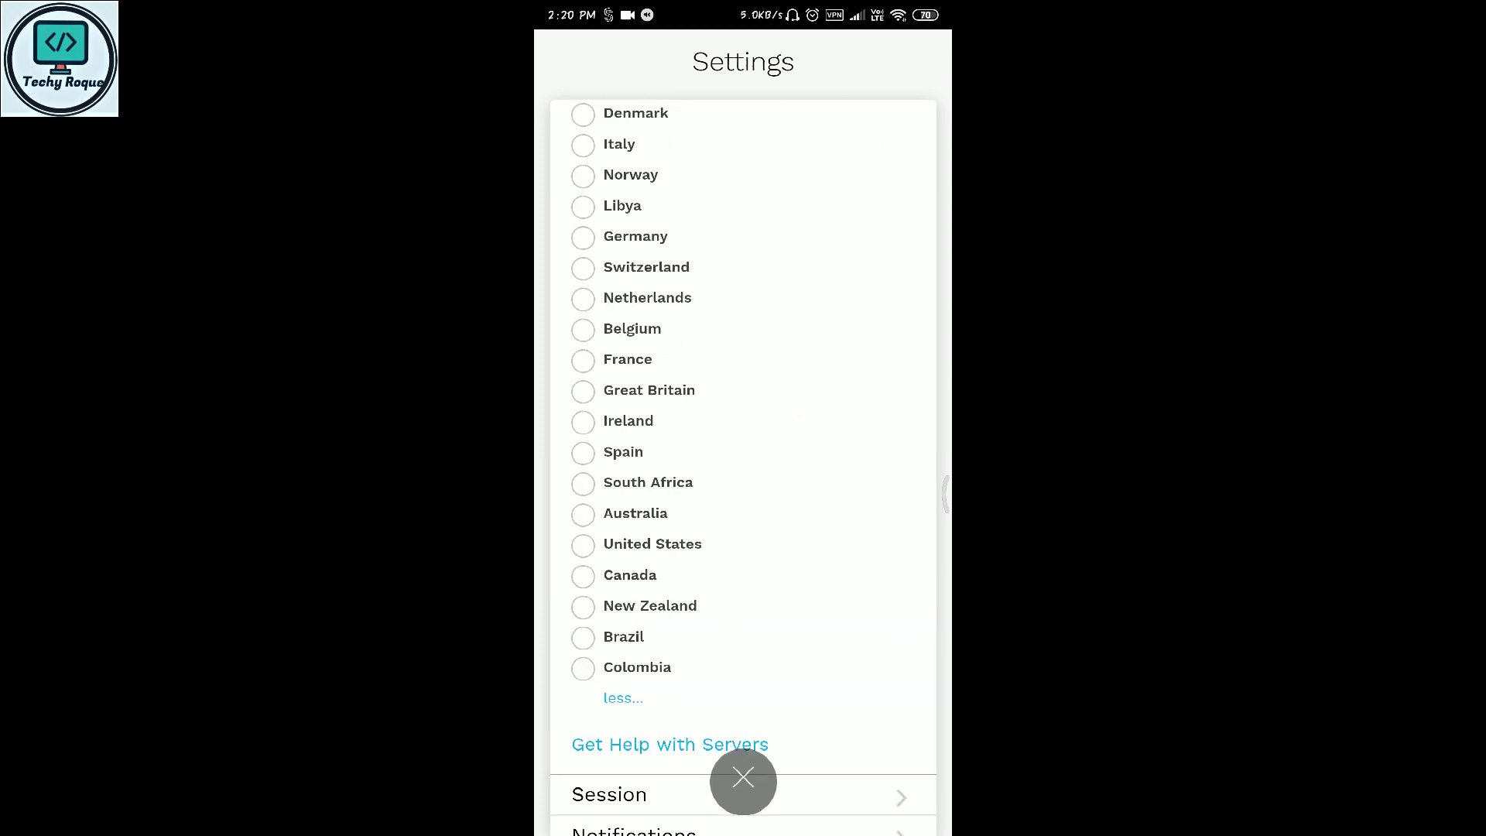
pyautogui.moveTo(793, 658)
pyautogui.mouseDown()
pyautogui.moveTo(792, 521)
pyautogui.moveTo(793, 788)
pyautogui.mouseUp()
pyautogui.moveTo(743, 832); pyautogui.dragTo(743, 465)
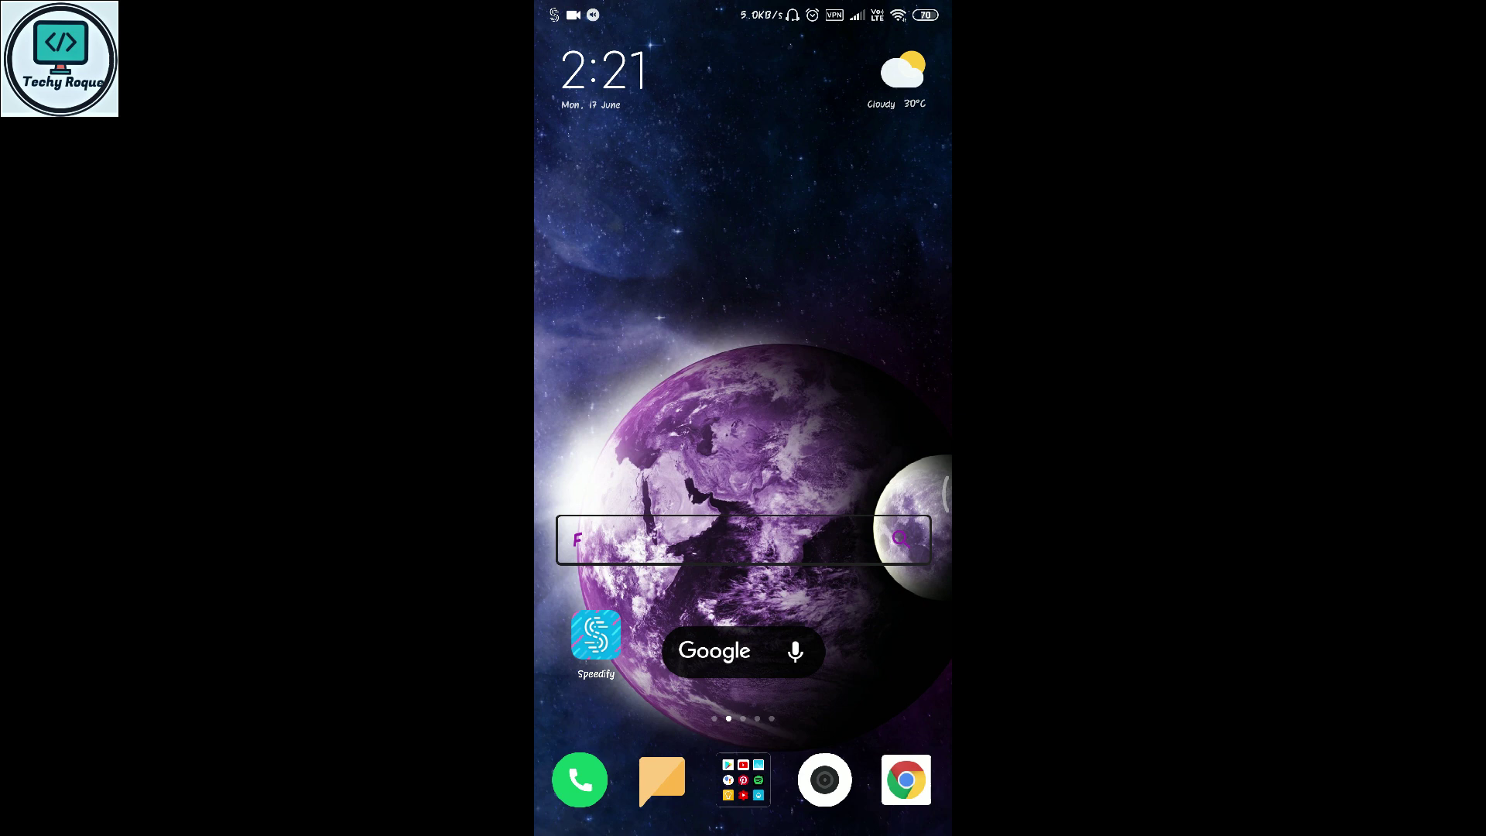